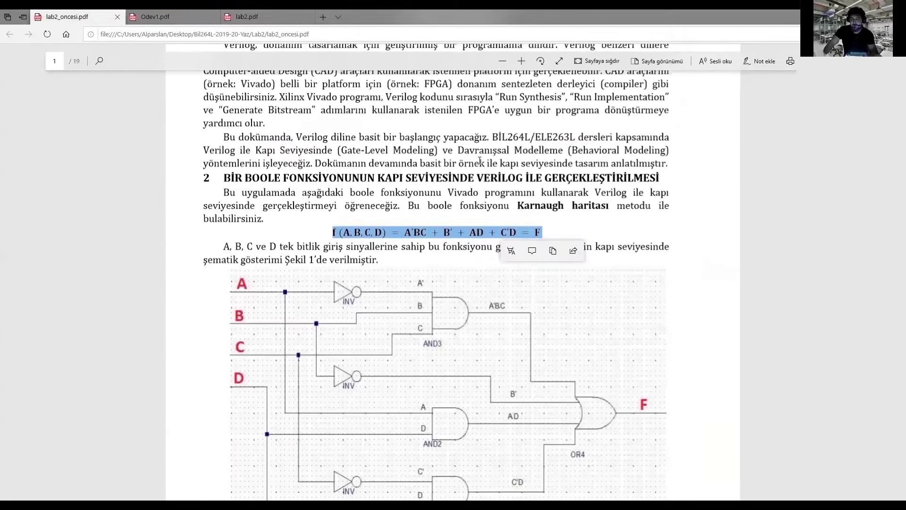
# Step: Examine the Boolean function f(A,B,C,D), its gate-level schematic and the start of the new-project section in lab2_oncesi.pdf
pyautogui.scroll(-2, 480, 161)
pyautogui.moveTo(454, 163); pyautogui.dragTo(406, 165)
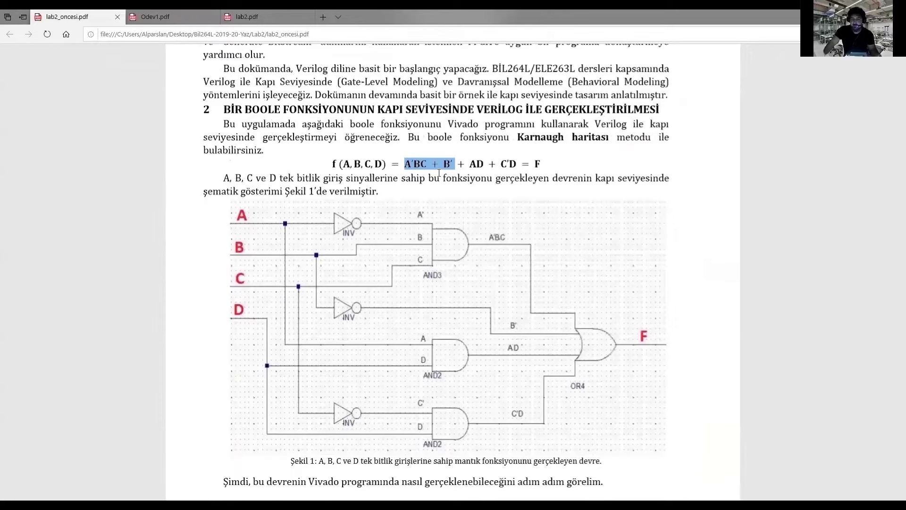
pyautogui.moveTo(439, 173); pyautogui.dragTo(486, 165)
pyautogui.click(420, 204)
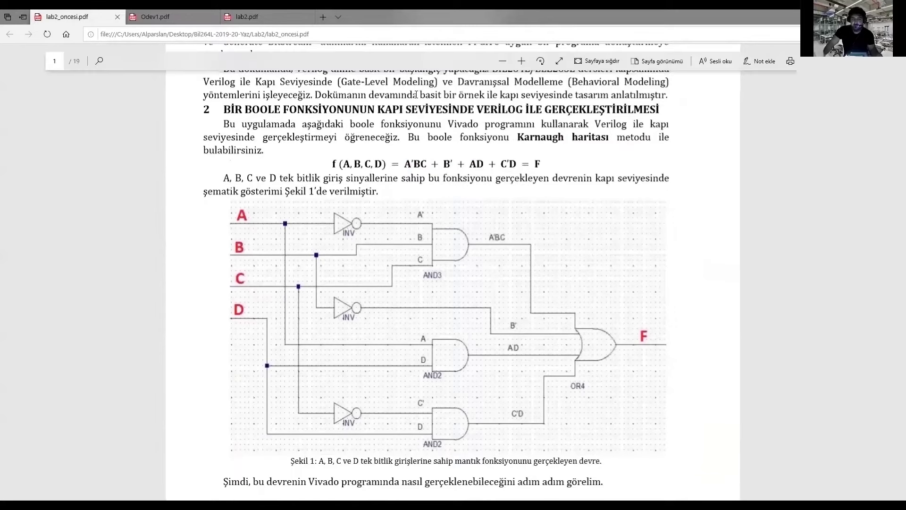
pyautogui.scroll(-2, 446, 208)
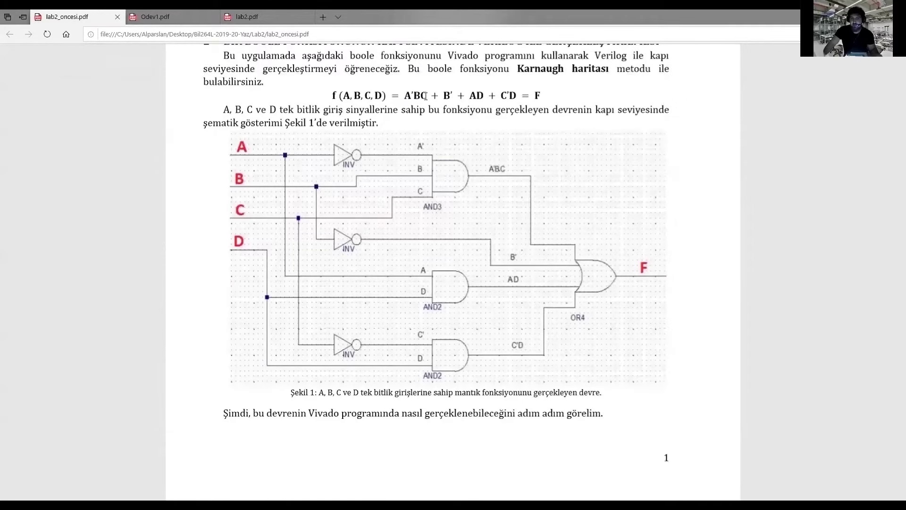
pyautogui.moveTo(418, 96)
pyautogui.mouseDown()
pyautogui.moveTo(430, 94)
pyautogui.moveTo(410, 97)
pyautogui.mouseUp()
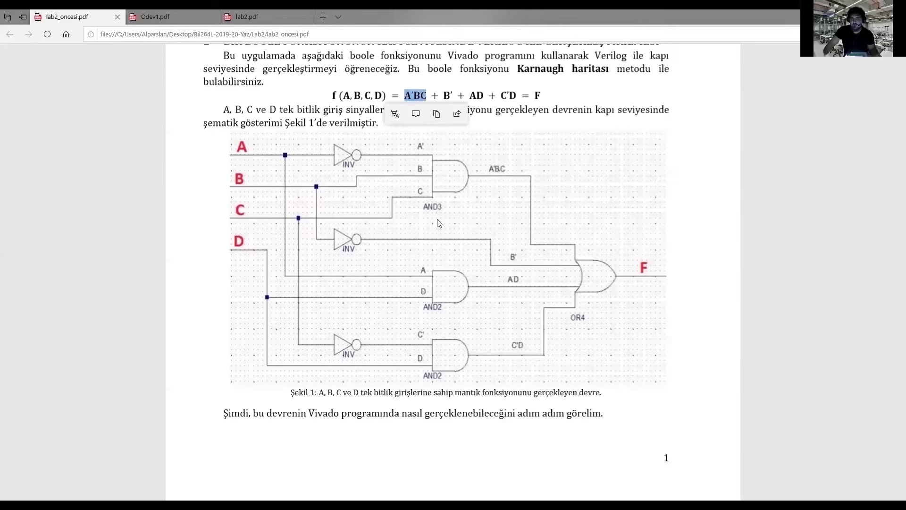
pyautogui.click(424, 241)
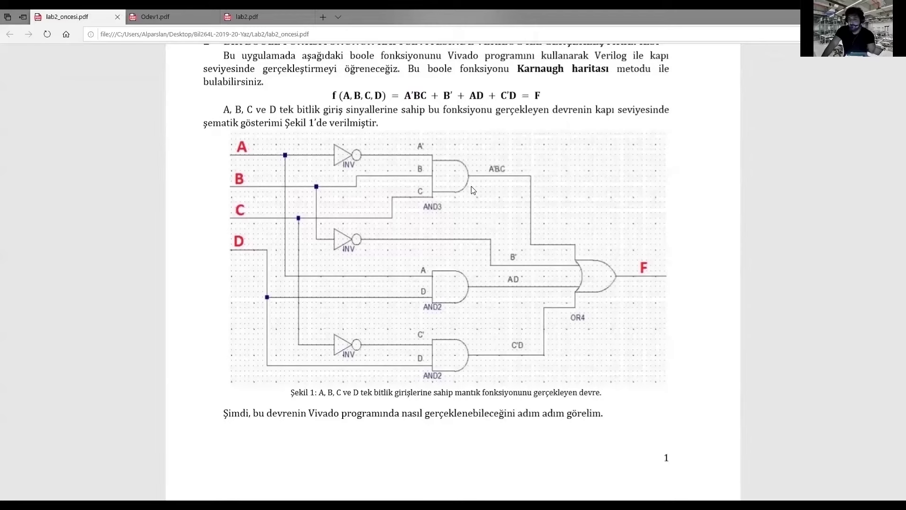
pyautogui.scroll(-7, 429, 184)
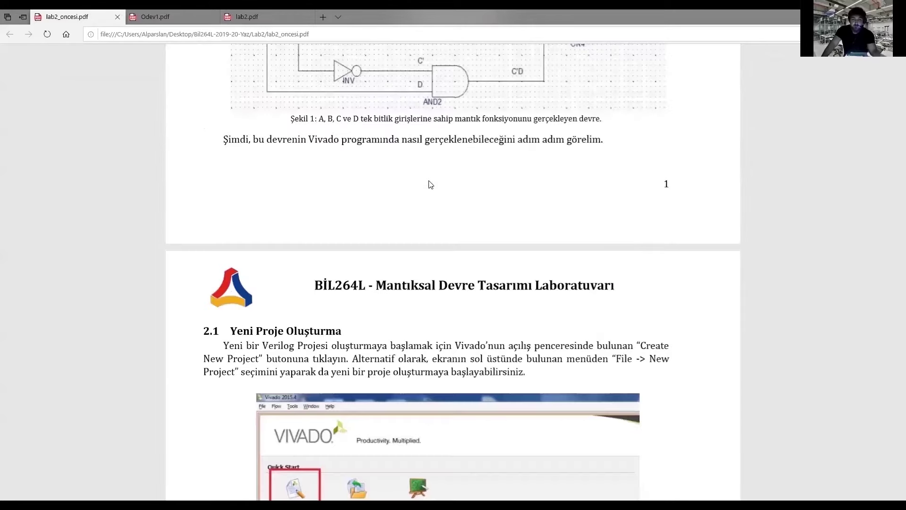
pyautogui.scroll(-1, 429, 184)
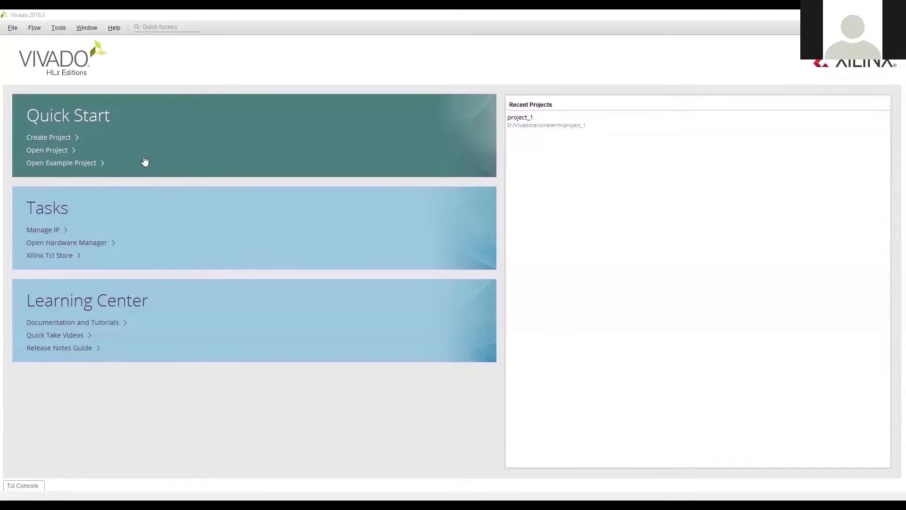
# Step: Start a new project and name it lab2_264l, keeping the D:/Vivadocalismalarim location and a project subdirectory
pyautogui.click(64, 141)
pyautogui.click(513, 395)
pyautogui.click(291, 168)
pyautogui.press('BackSpace')
pyautogui.write('lab2264l')
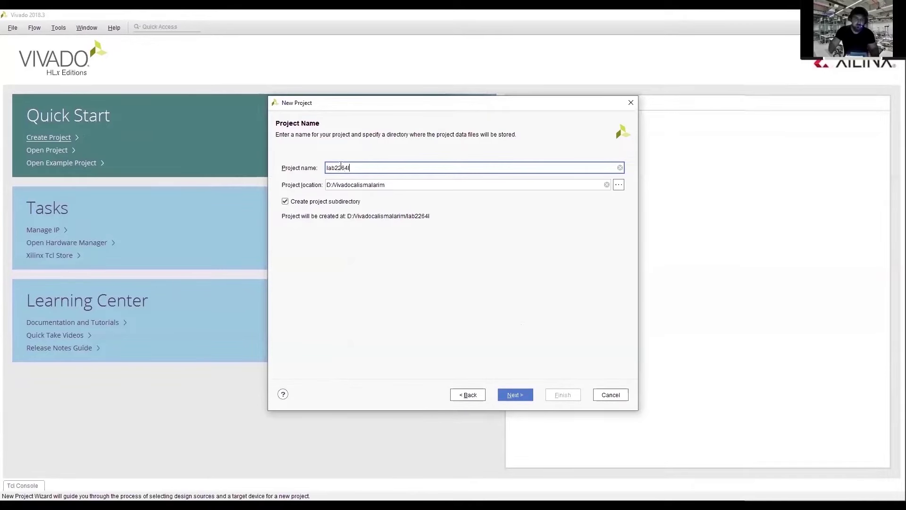
pyautogui.click(515, 395)
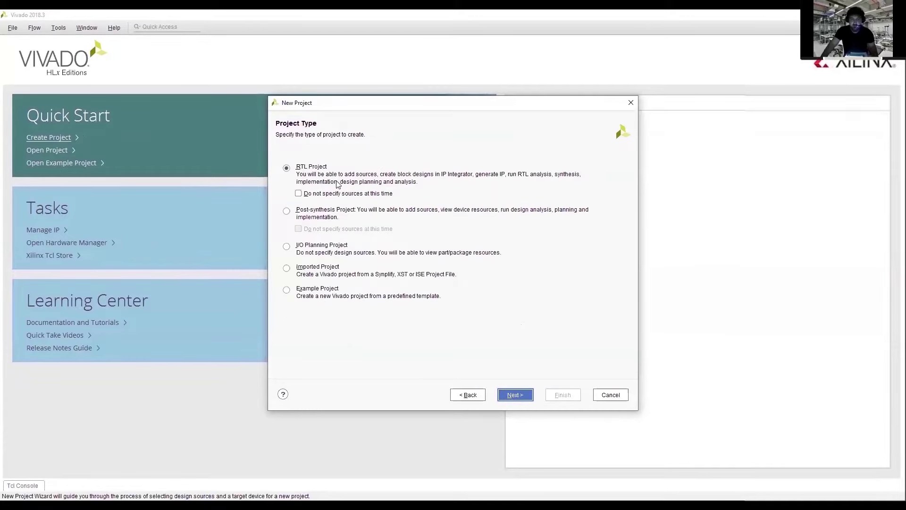
# Step: Set the project up as an RTL project without sources or constraints, keep default part xc7k70tfbv676-1, and create it
pyautogui.click(515, 395)
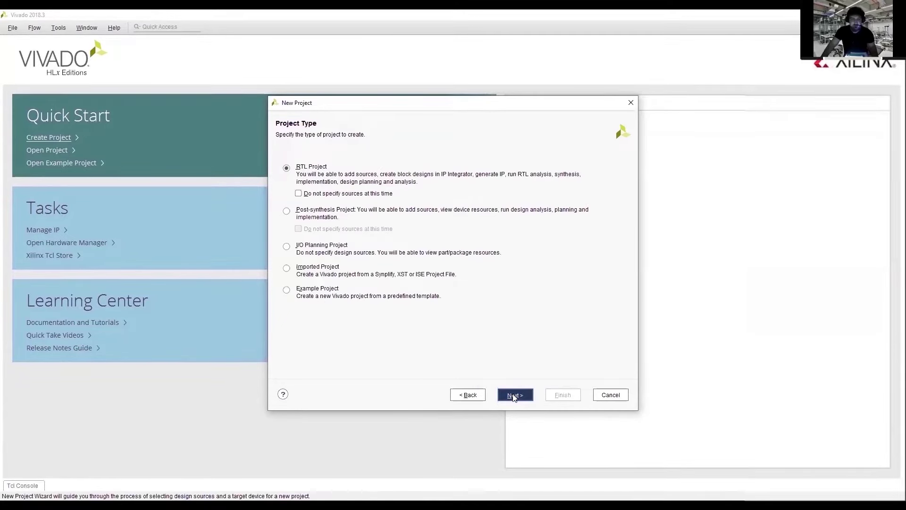
pyautogui.click(514, 396)
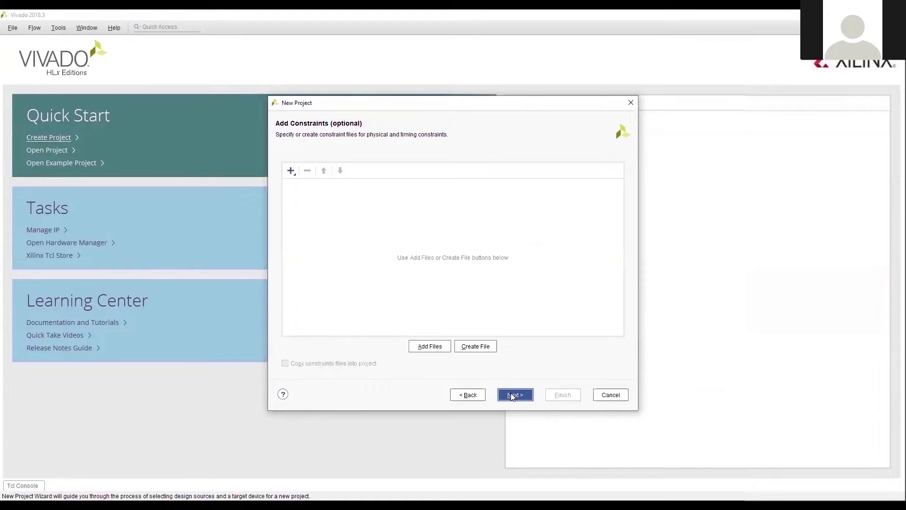
pyautogui.click(513, 395)
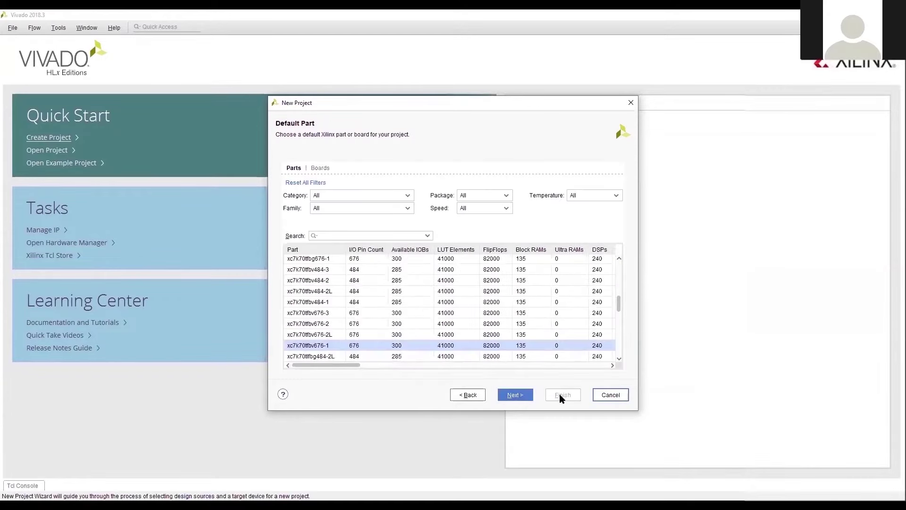
pyautogui.press('Return')
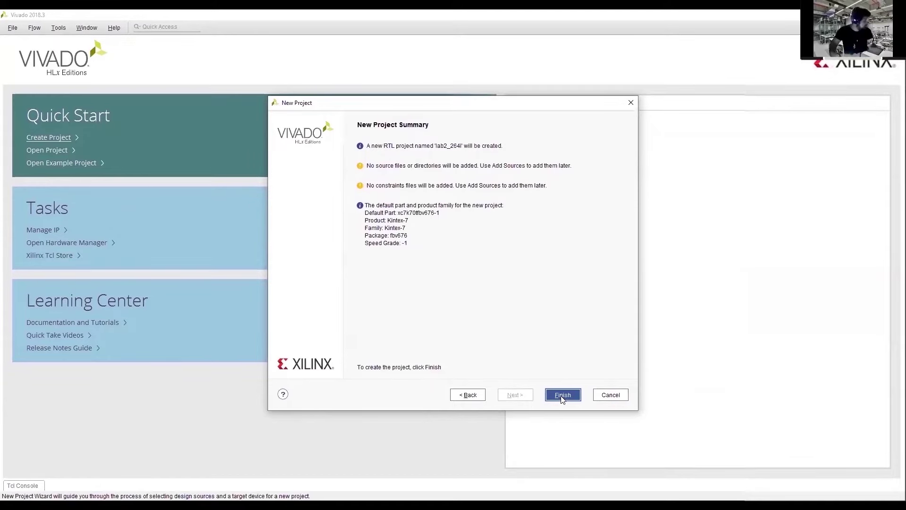
pyautogui.click(562, 396)
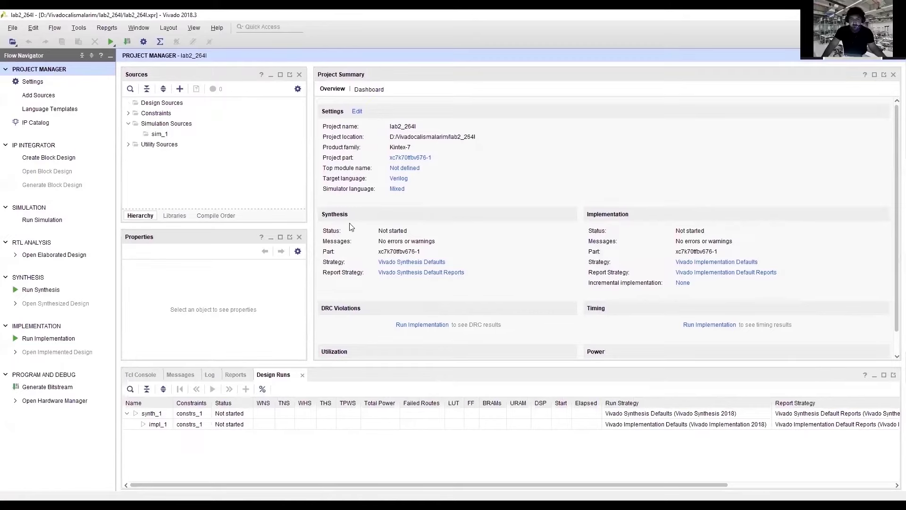
# Step: Expand the Constraints and Utility Sources folders in the project's source hierarchy
pyautogui.click(254, 166)
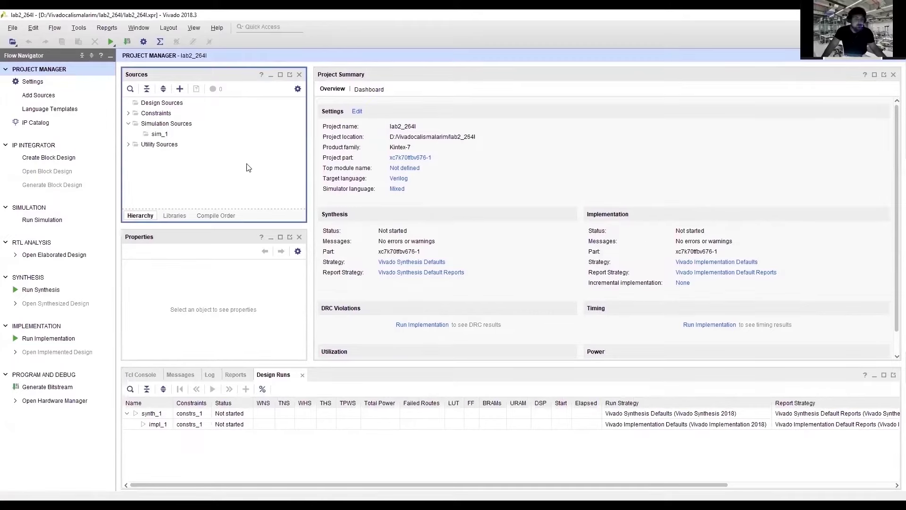
pyautogui.click(129, 113)
pyautogui.click(128, 155)
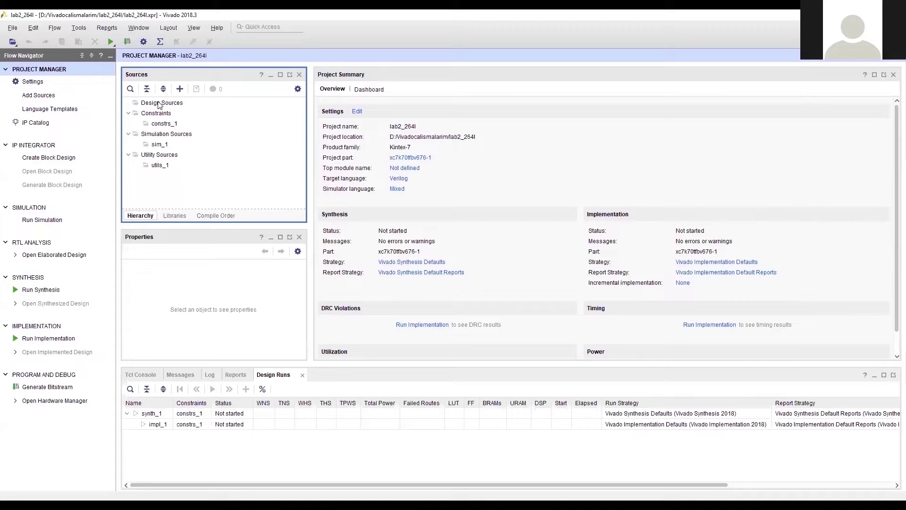
# Step: Start adding sources to the project and choose to add or create design sources
pyautogui.click(180, 91)
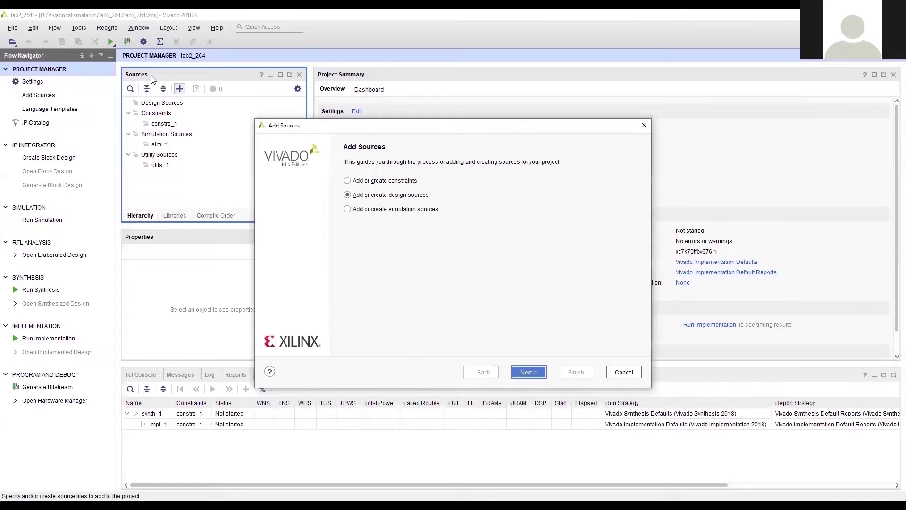
pyautogui.click(644, 125)
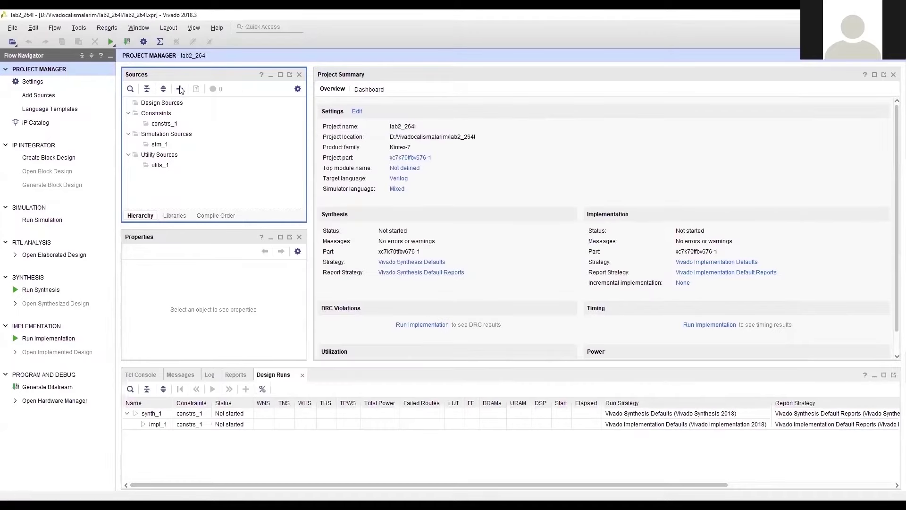
pyautogui.click(26, 96)
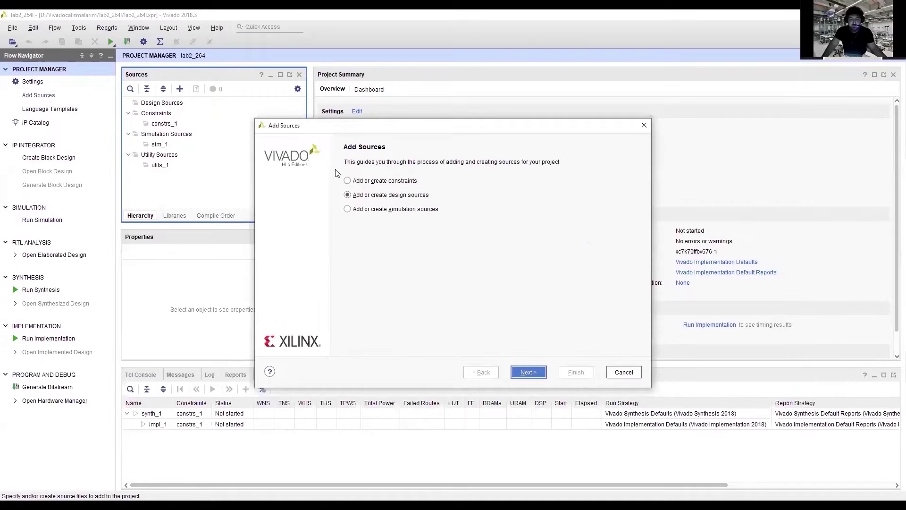
pyautogui.click(412, 184)
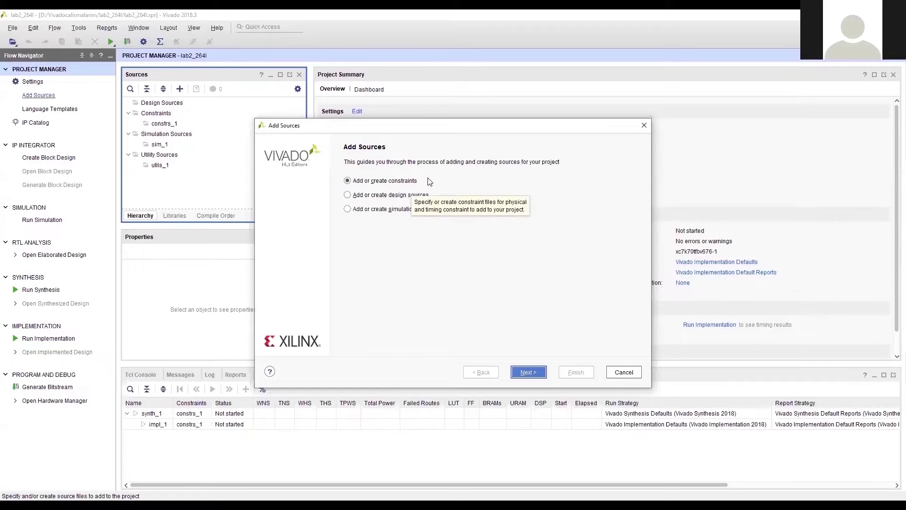
pyautogui.click(368, 196)
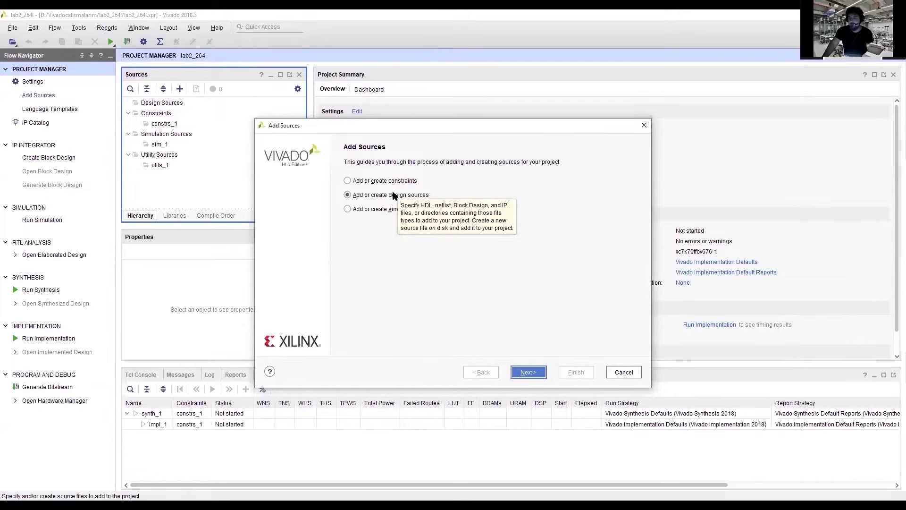
pyautogui.click(435, 211)
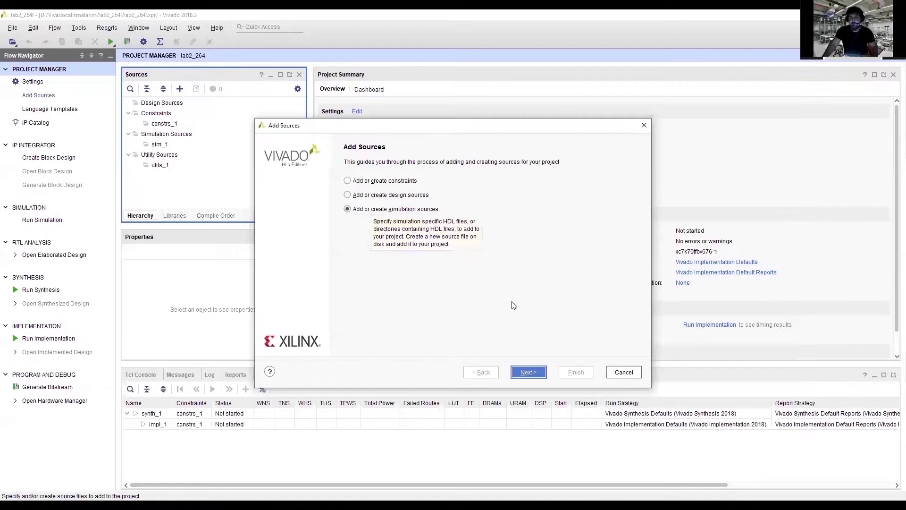
pyautogui.click(392, 194)
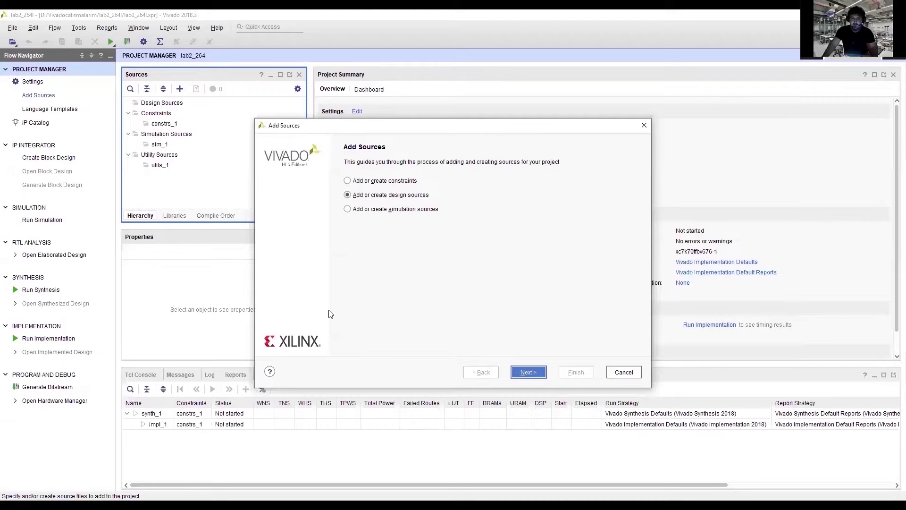
pyautogui.press('Return')
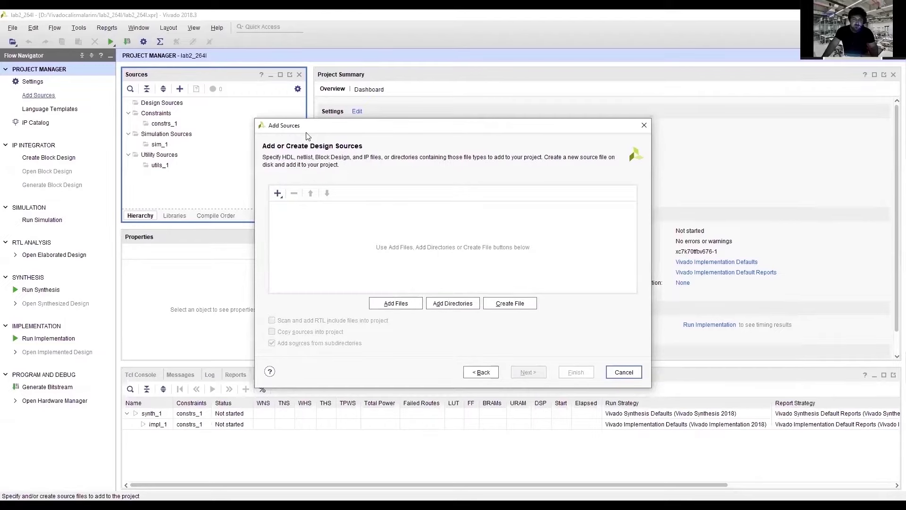
# Step: Create a Verilog design source file named soru1a, stored local to the project
pyautogui.click(391, 309)
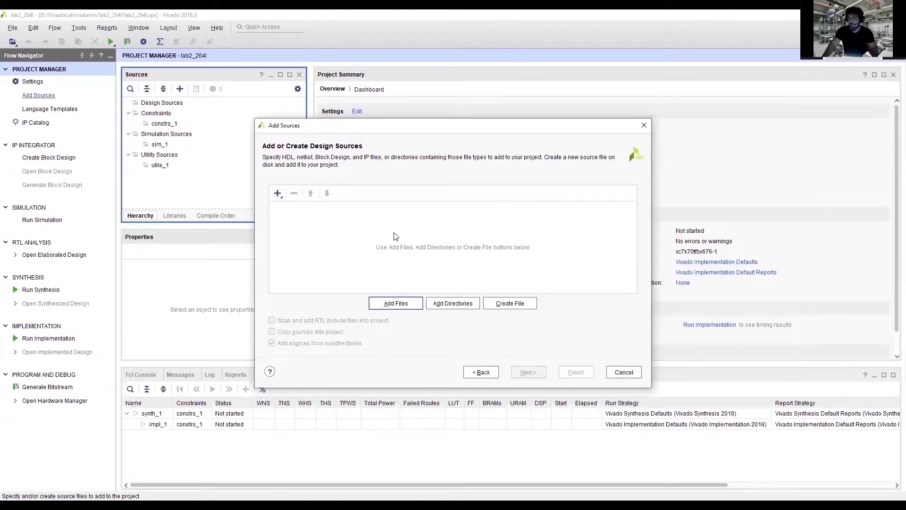
pyautogui.click(509, 307)
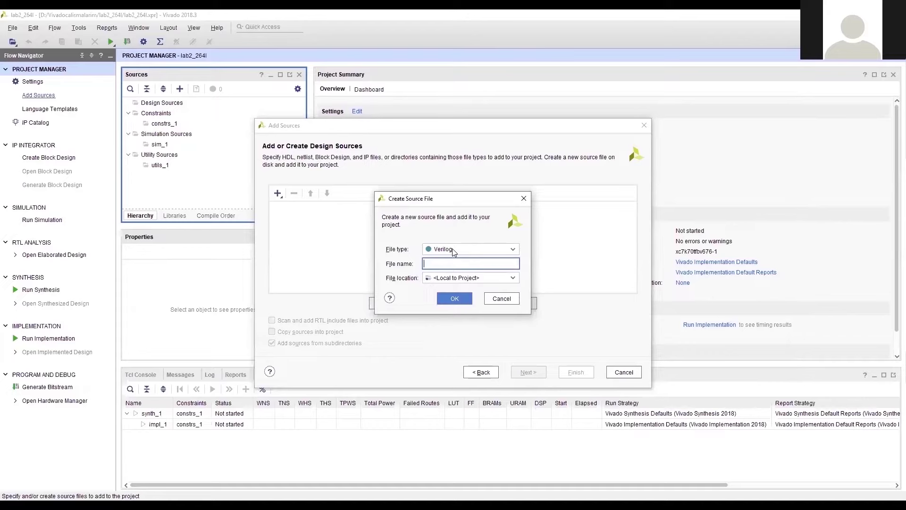
pyautogui.click(452, 248)
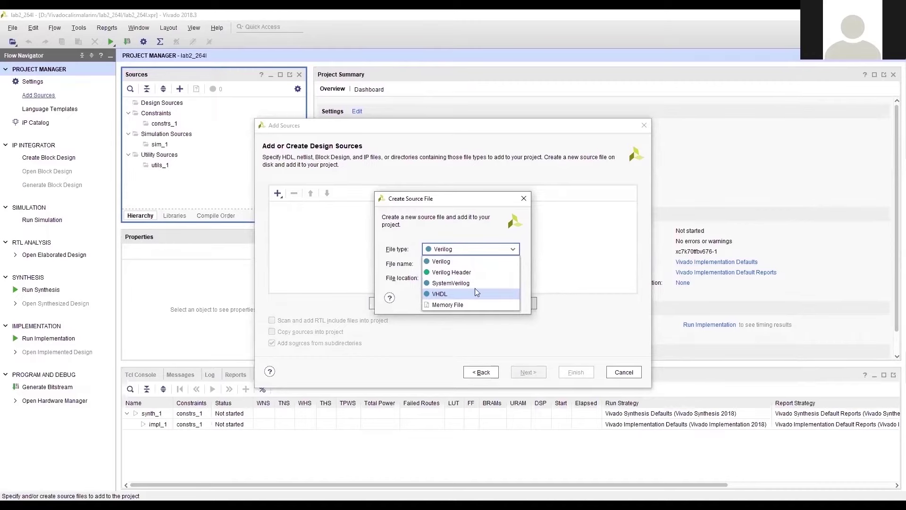
pyautogui.click(461, 249)
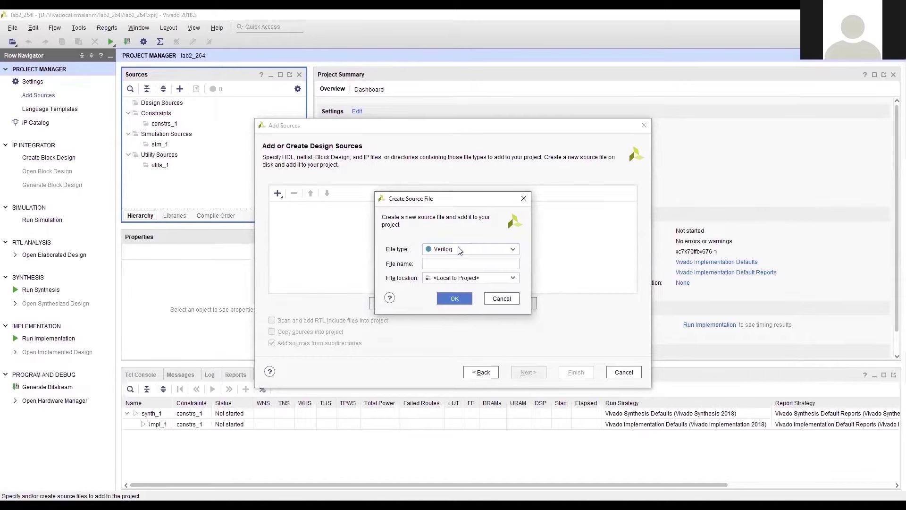
pyautogui.click(432, 250)
pyautogui.click(433, 262)
pyautogui.click(436, 264)
pyautogui.write('soru1a')
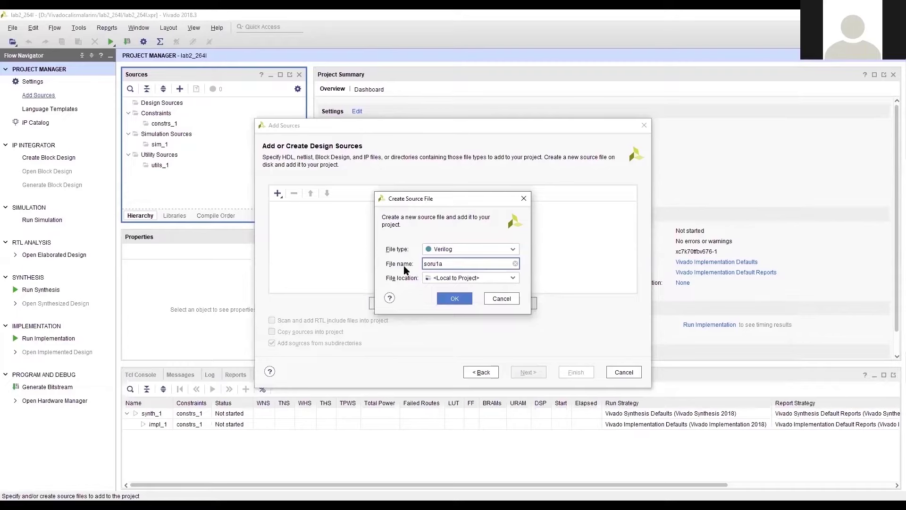
pyautogui.click(455, 299)
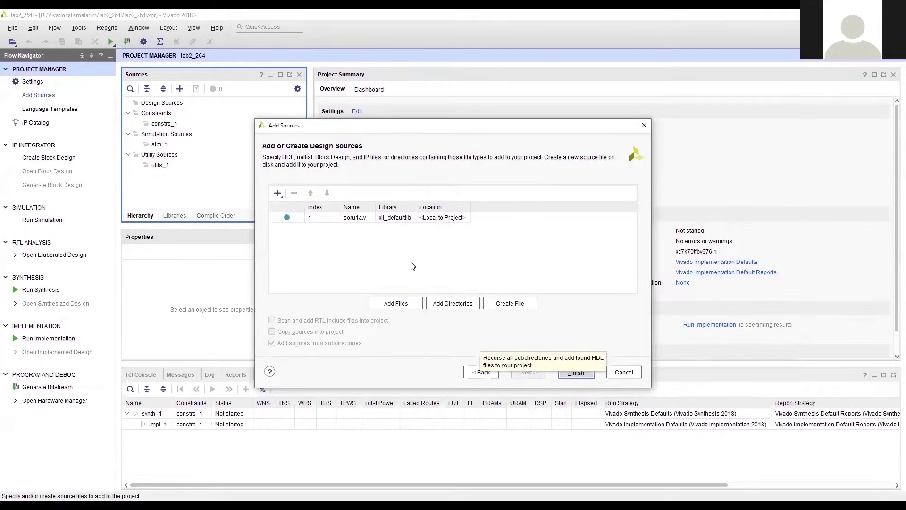
# Step: Finish adding the source and accept the soru1a module definition without any I/O ports
pyautogui.press('Return')
pyautogui.press('Return')
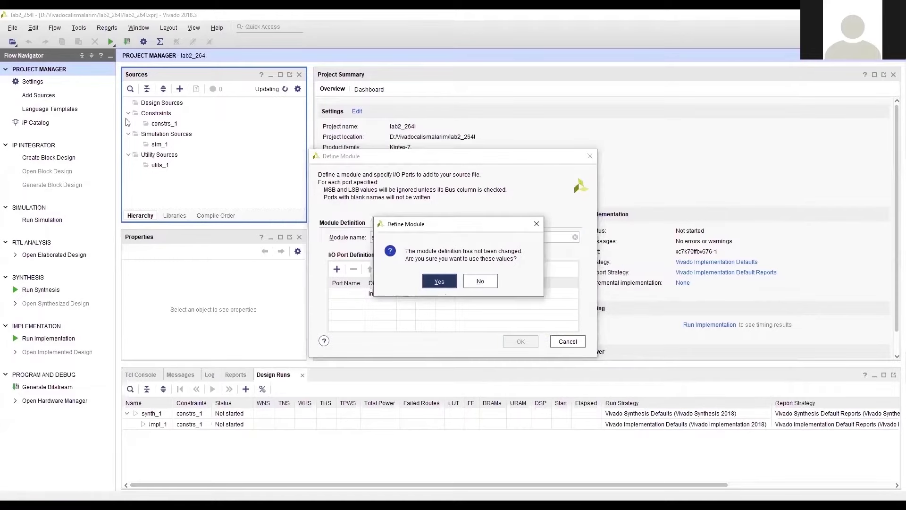
pyautogui.press('Return')
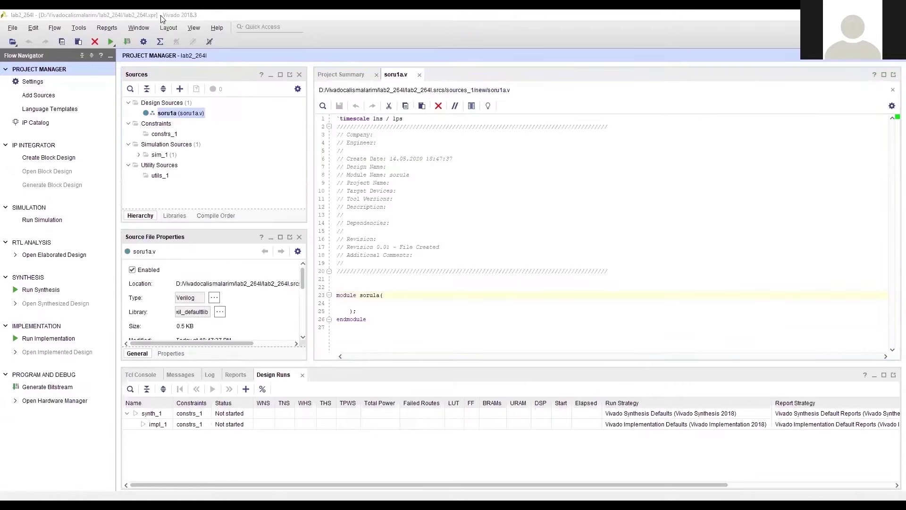
# Step: Switch to the browser and view the gate-level design assignment in Odev1.pdf
pyautogui.hotkey('alt', 'Tab')
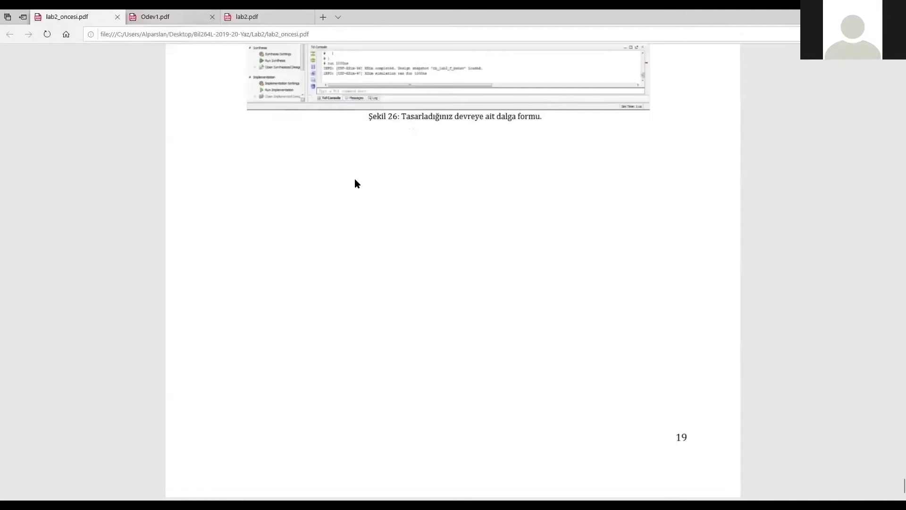
pyautogui.hotkey('ctrl', 'Tab')
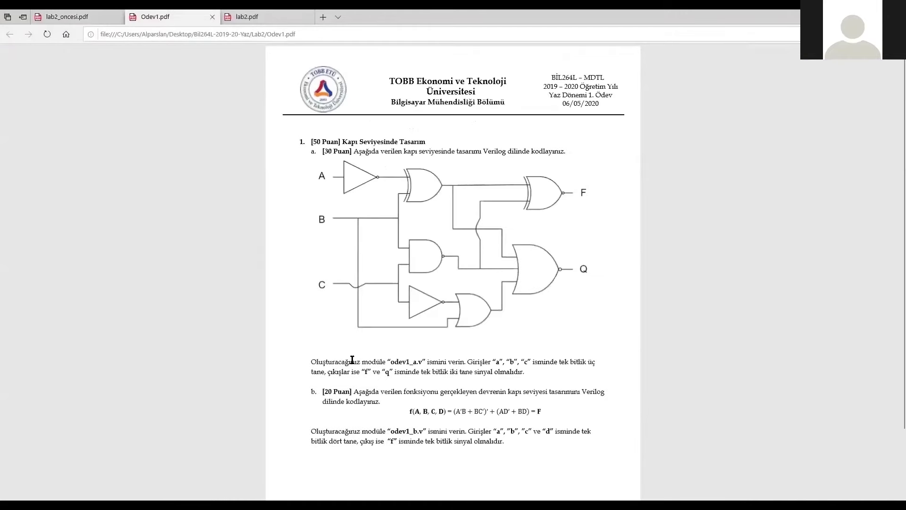